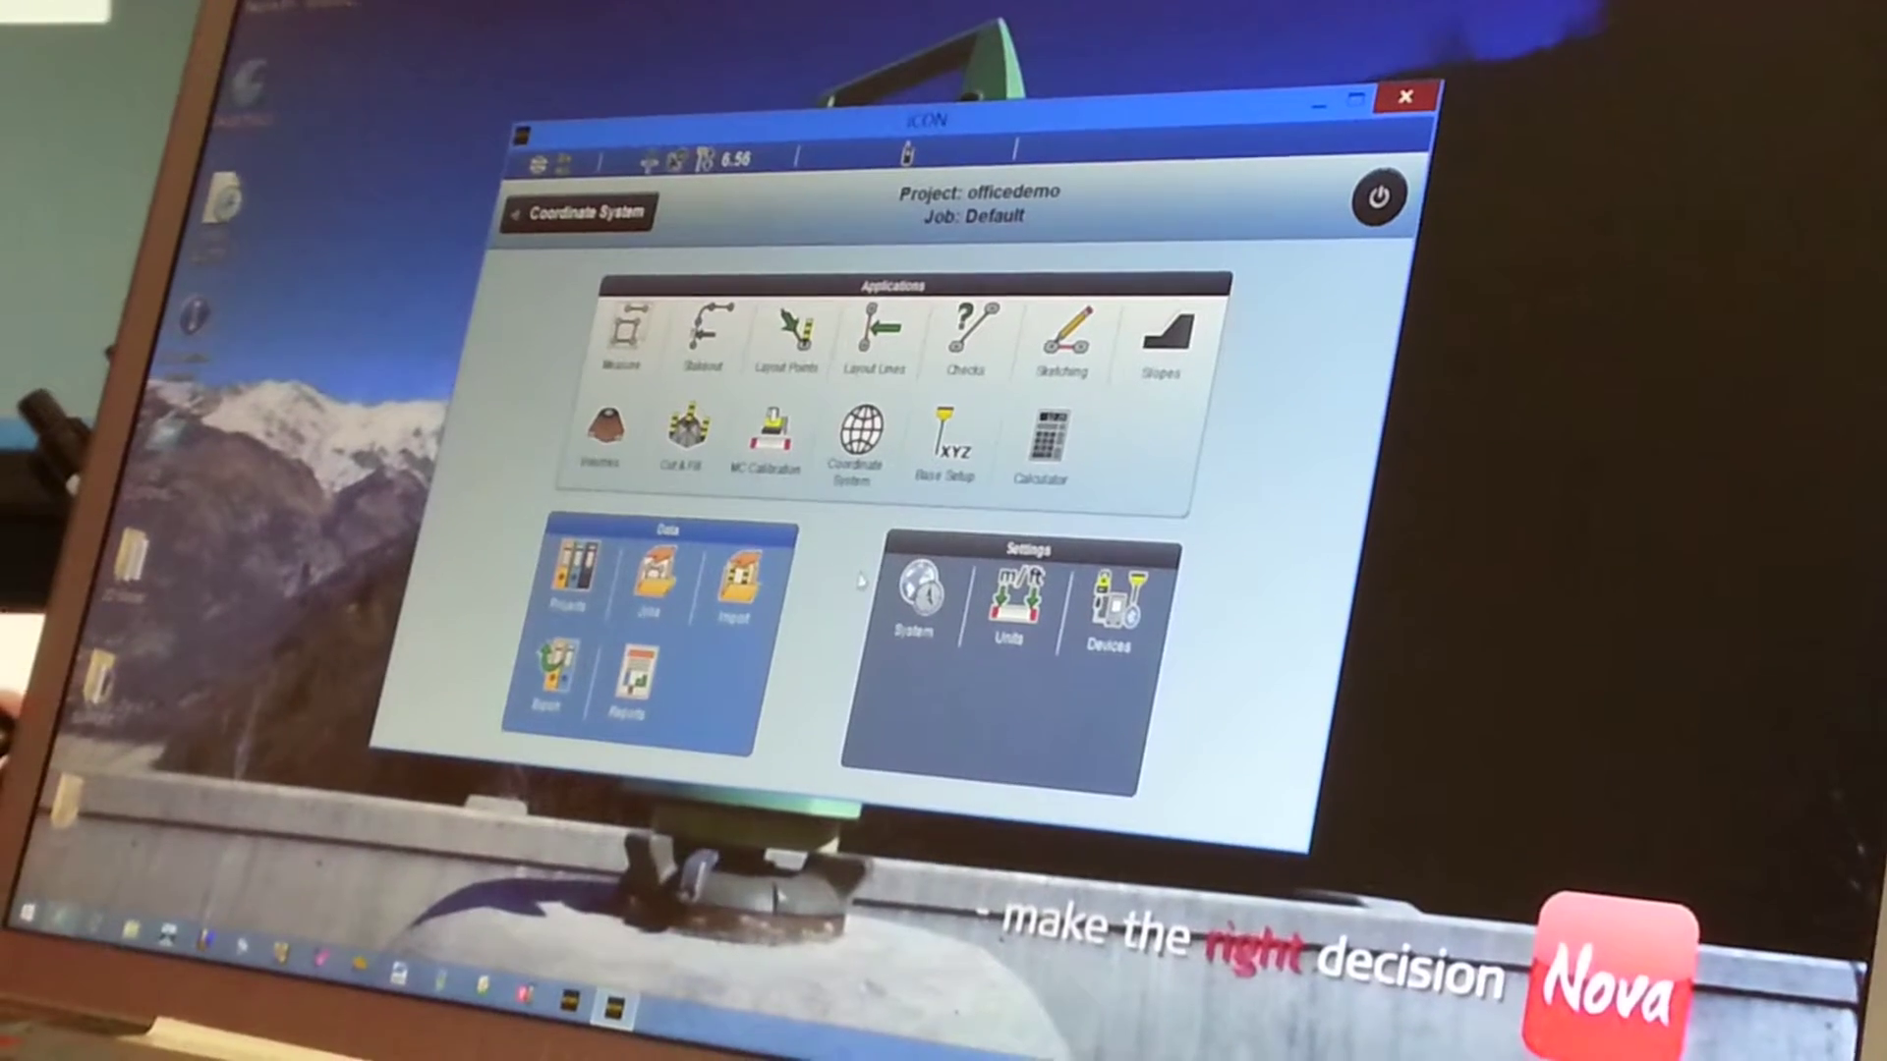
- Open the GPS coordinate system options from the home screen
click(858, 442)
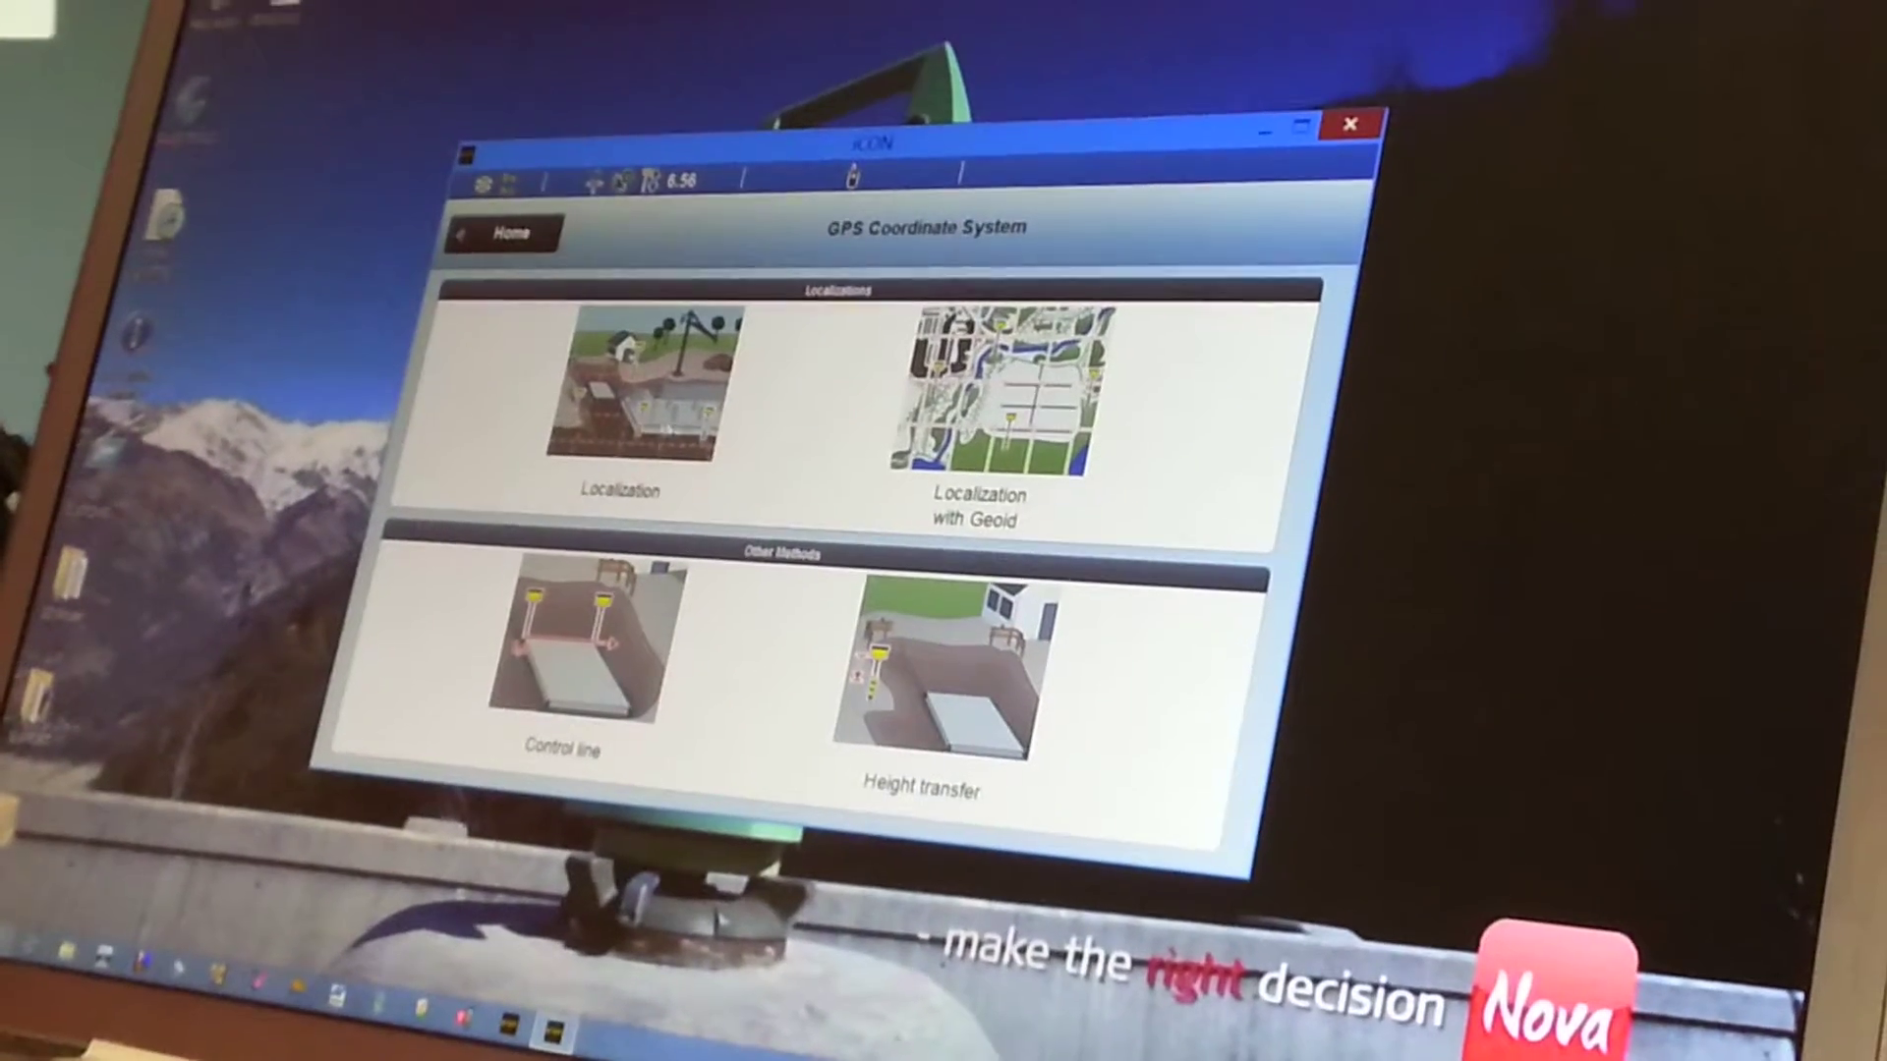
- Start a standard localization, measure control point 9, and select point 12
click(664, 430)
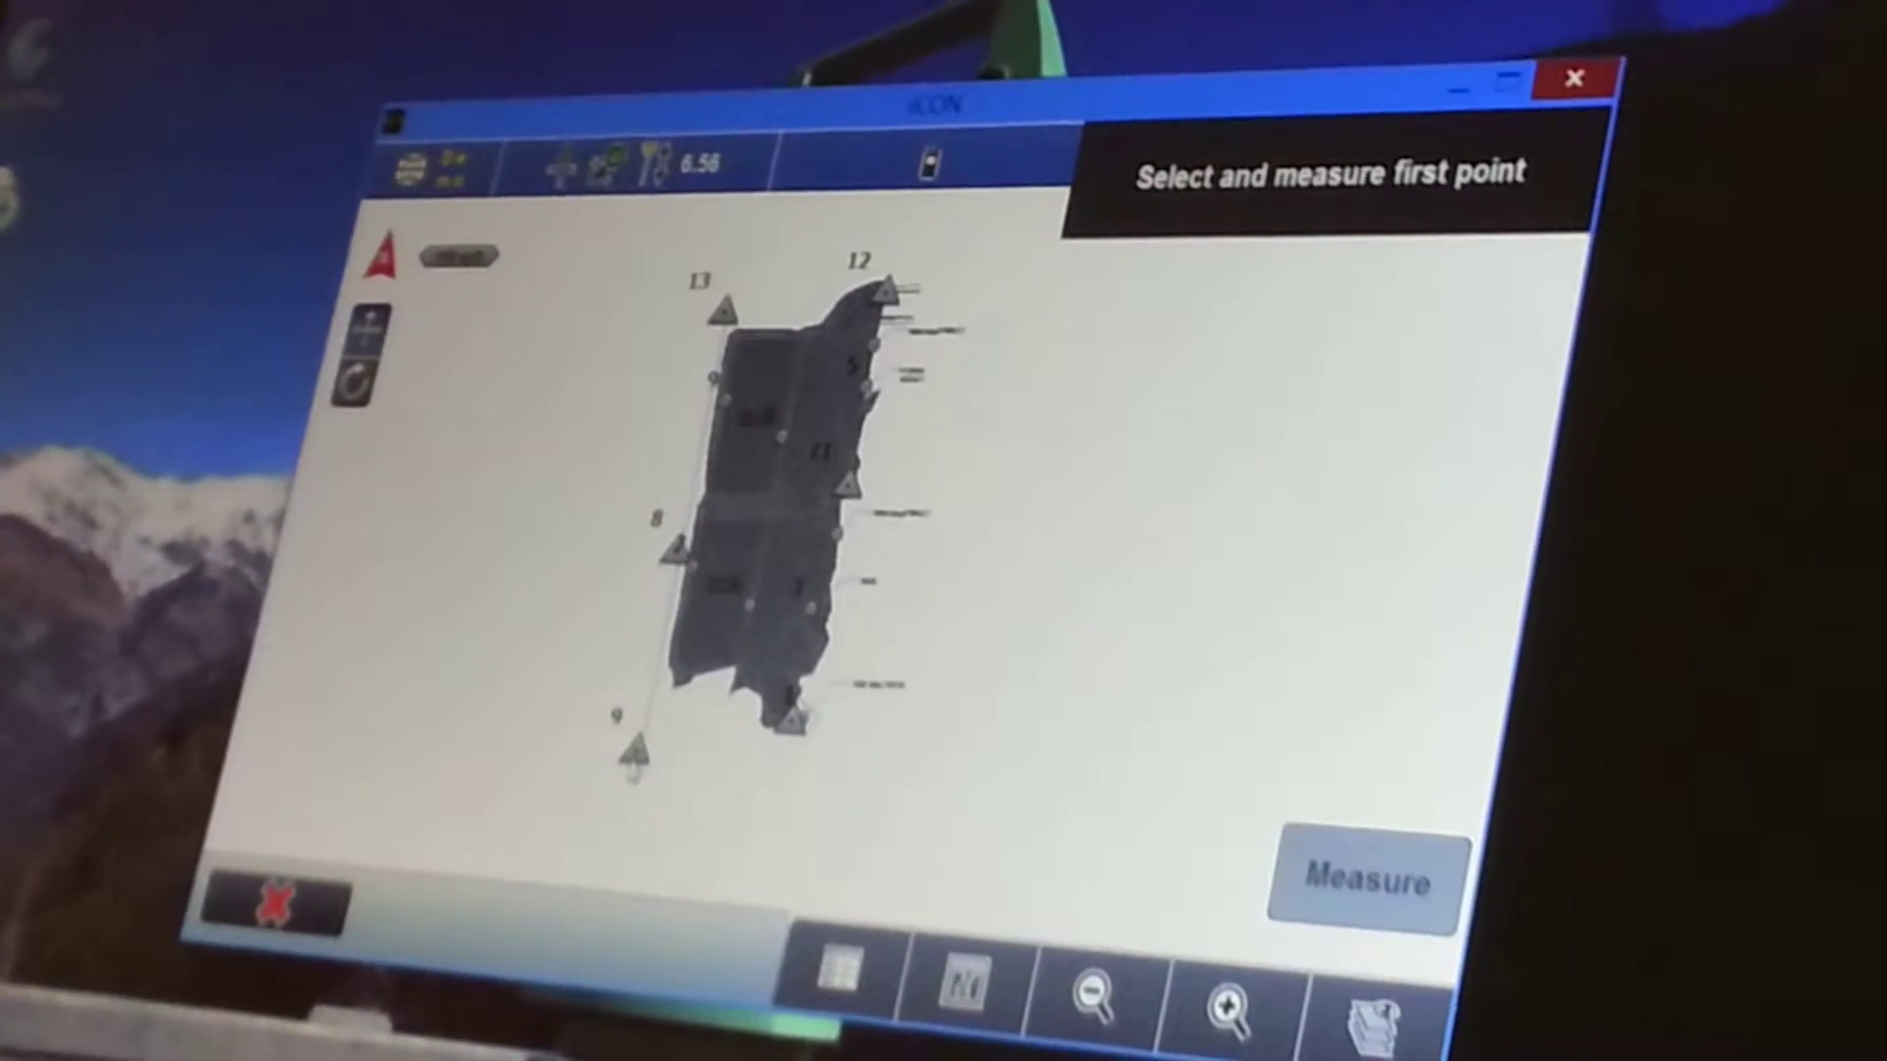
click(652, 752)
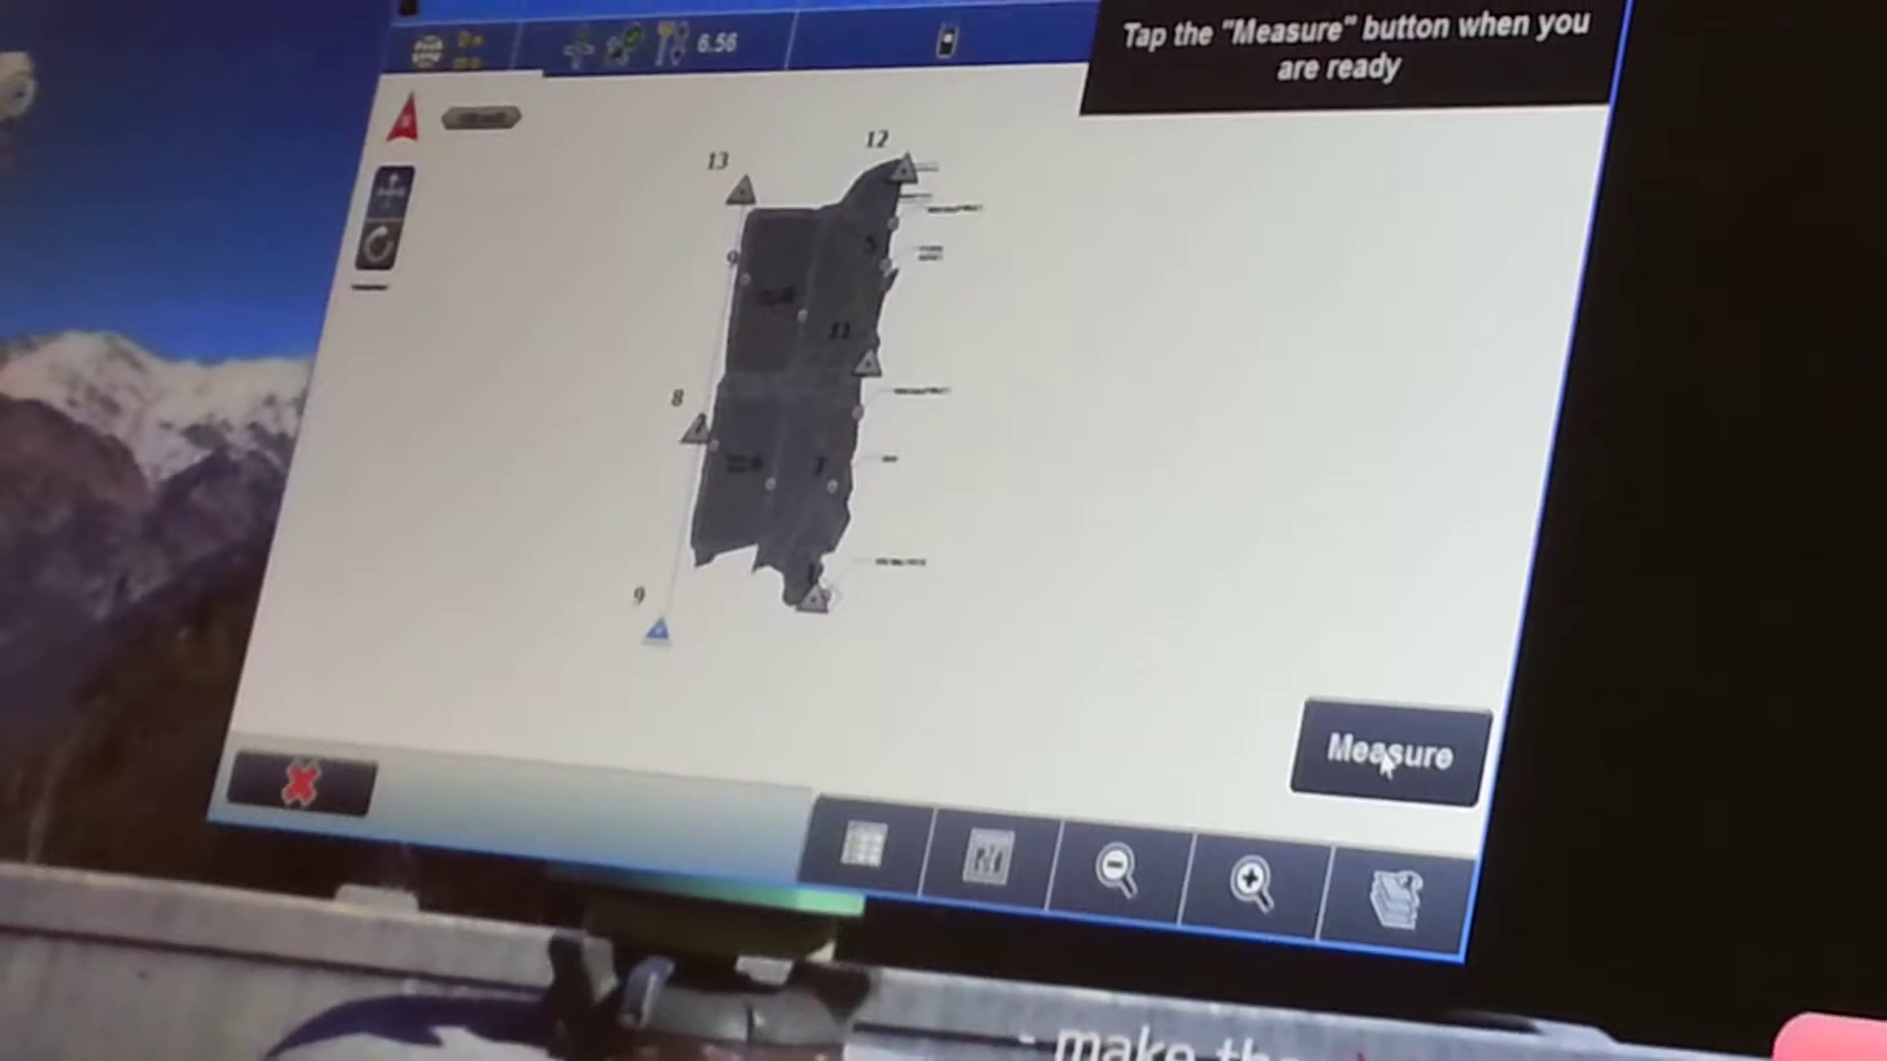
click(1386, 755)
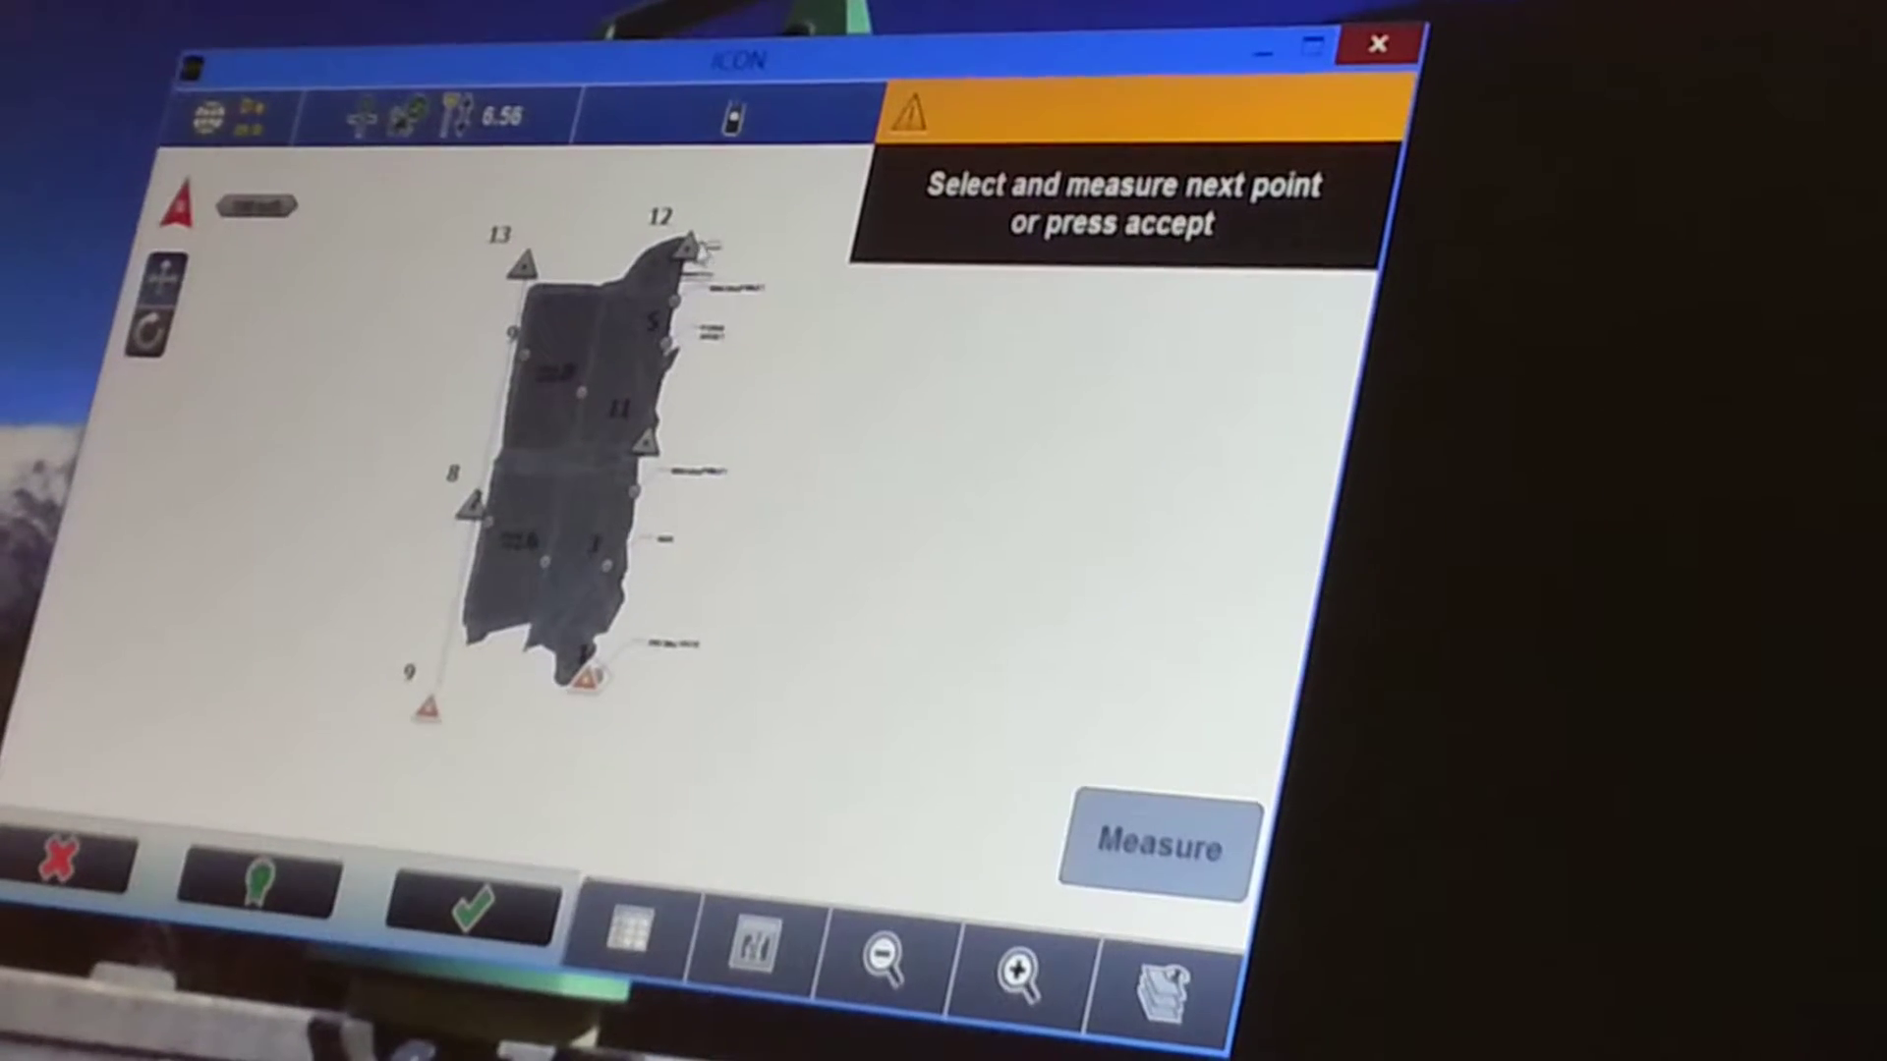
click(686, 236)
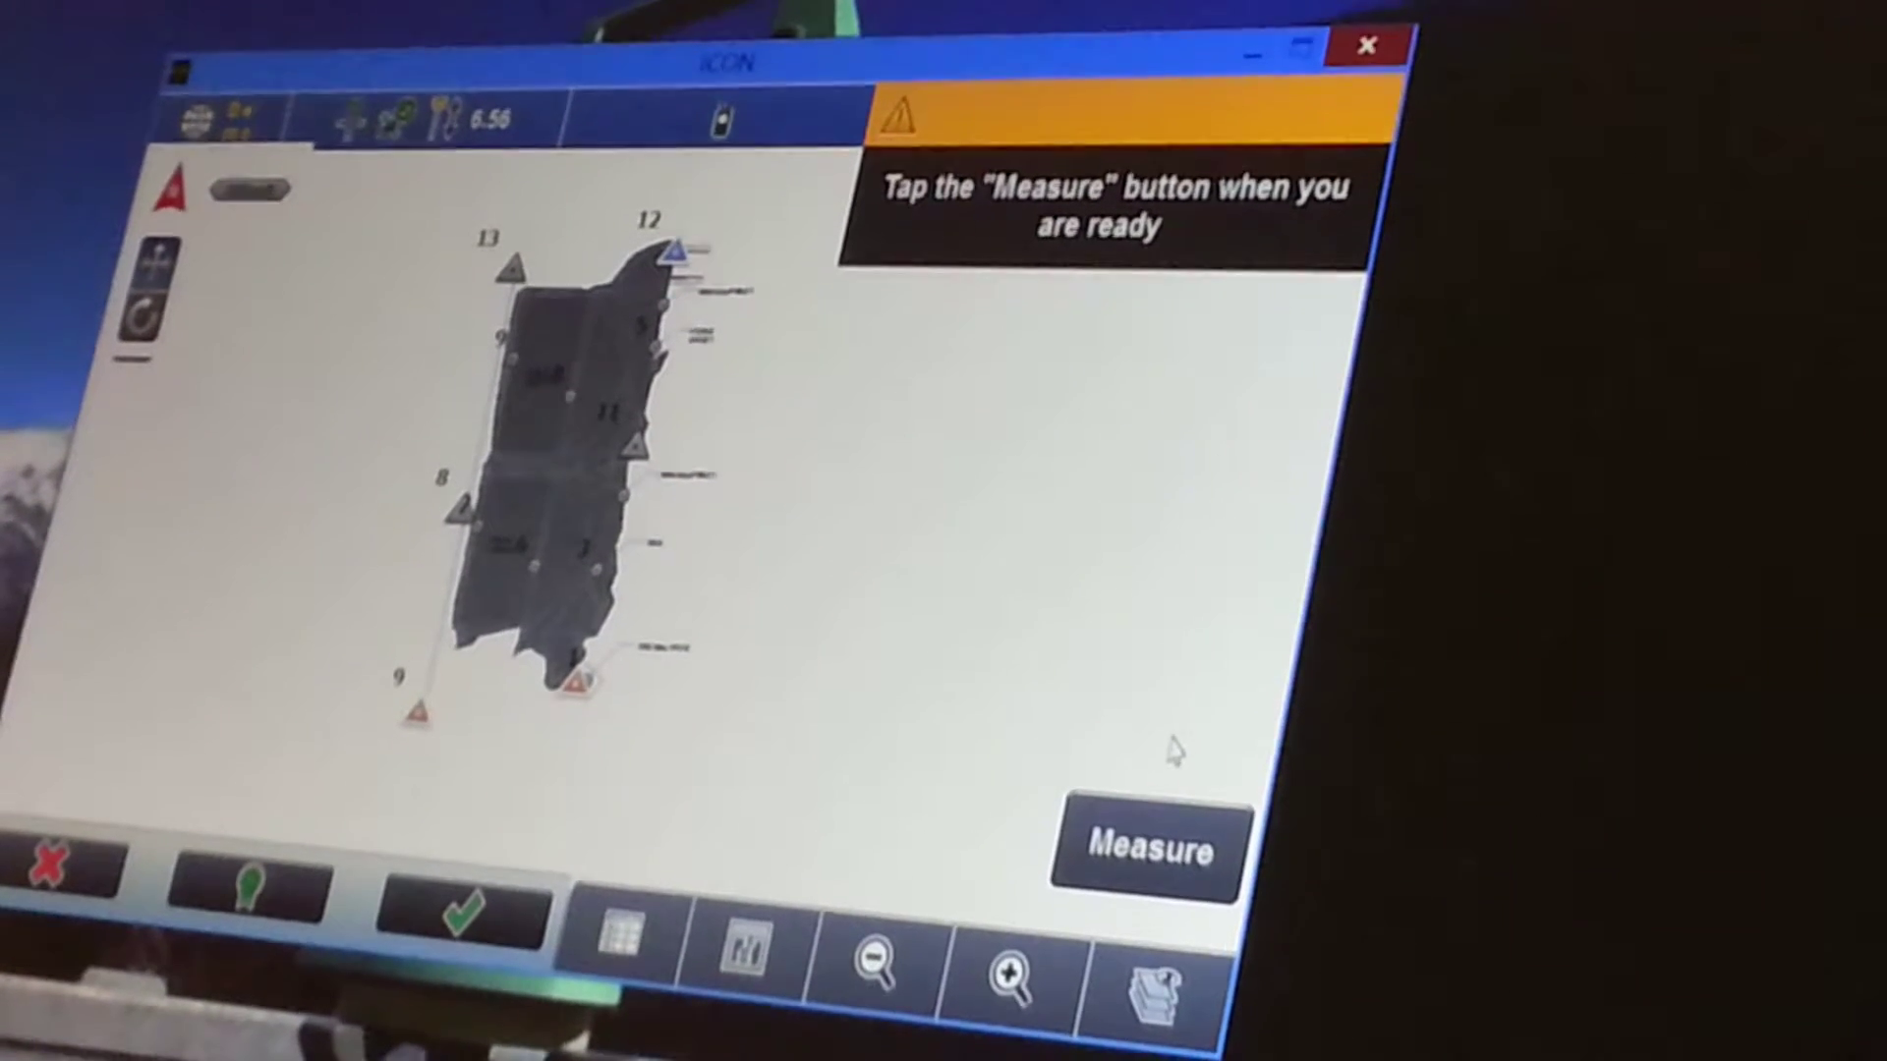
- Measure control points 12 and 11, then show the point residuals table
click(1152, 844)
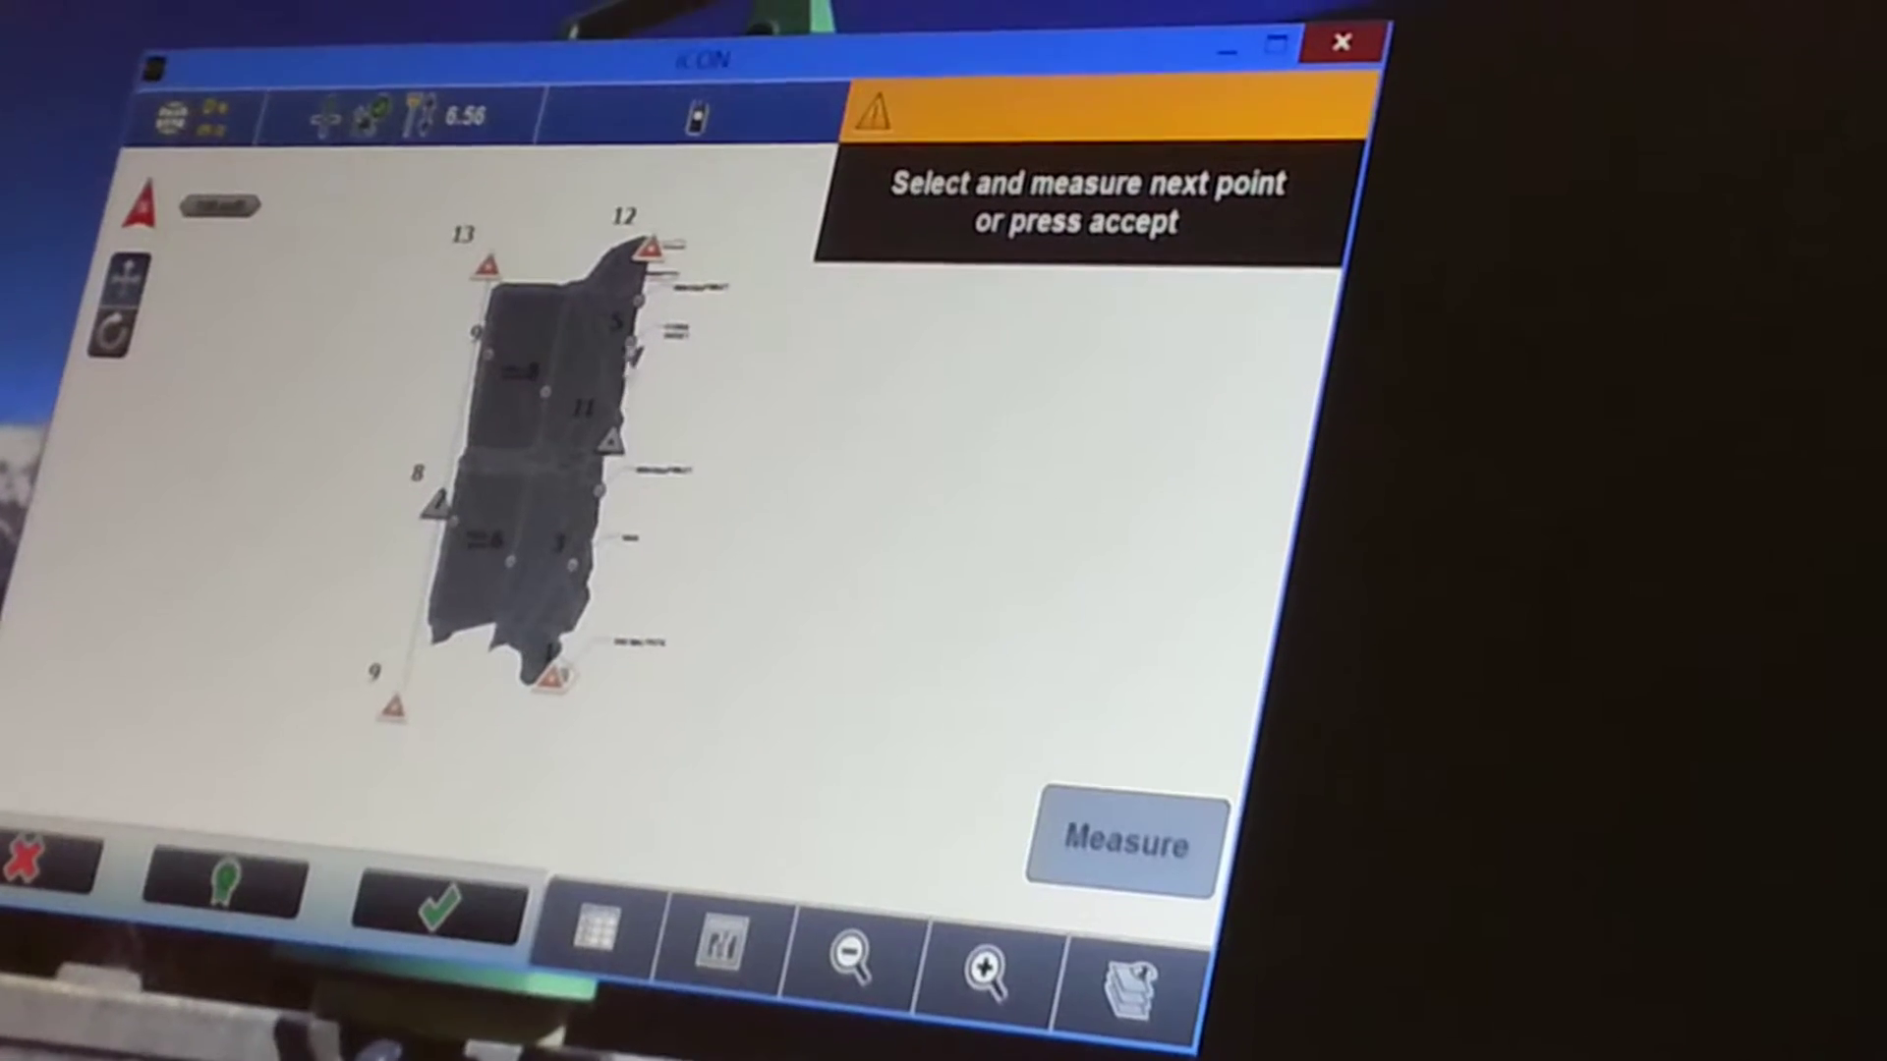
click(609, 439)
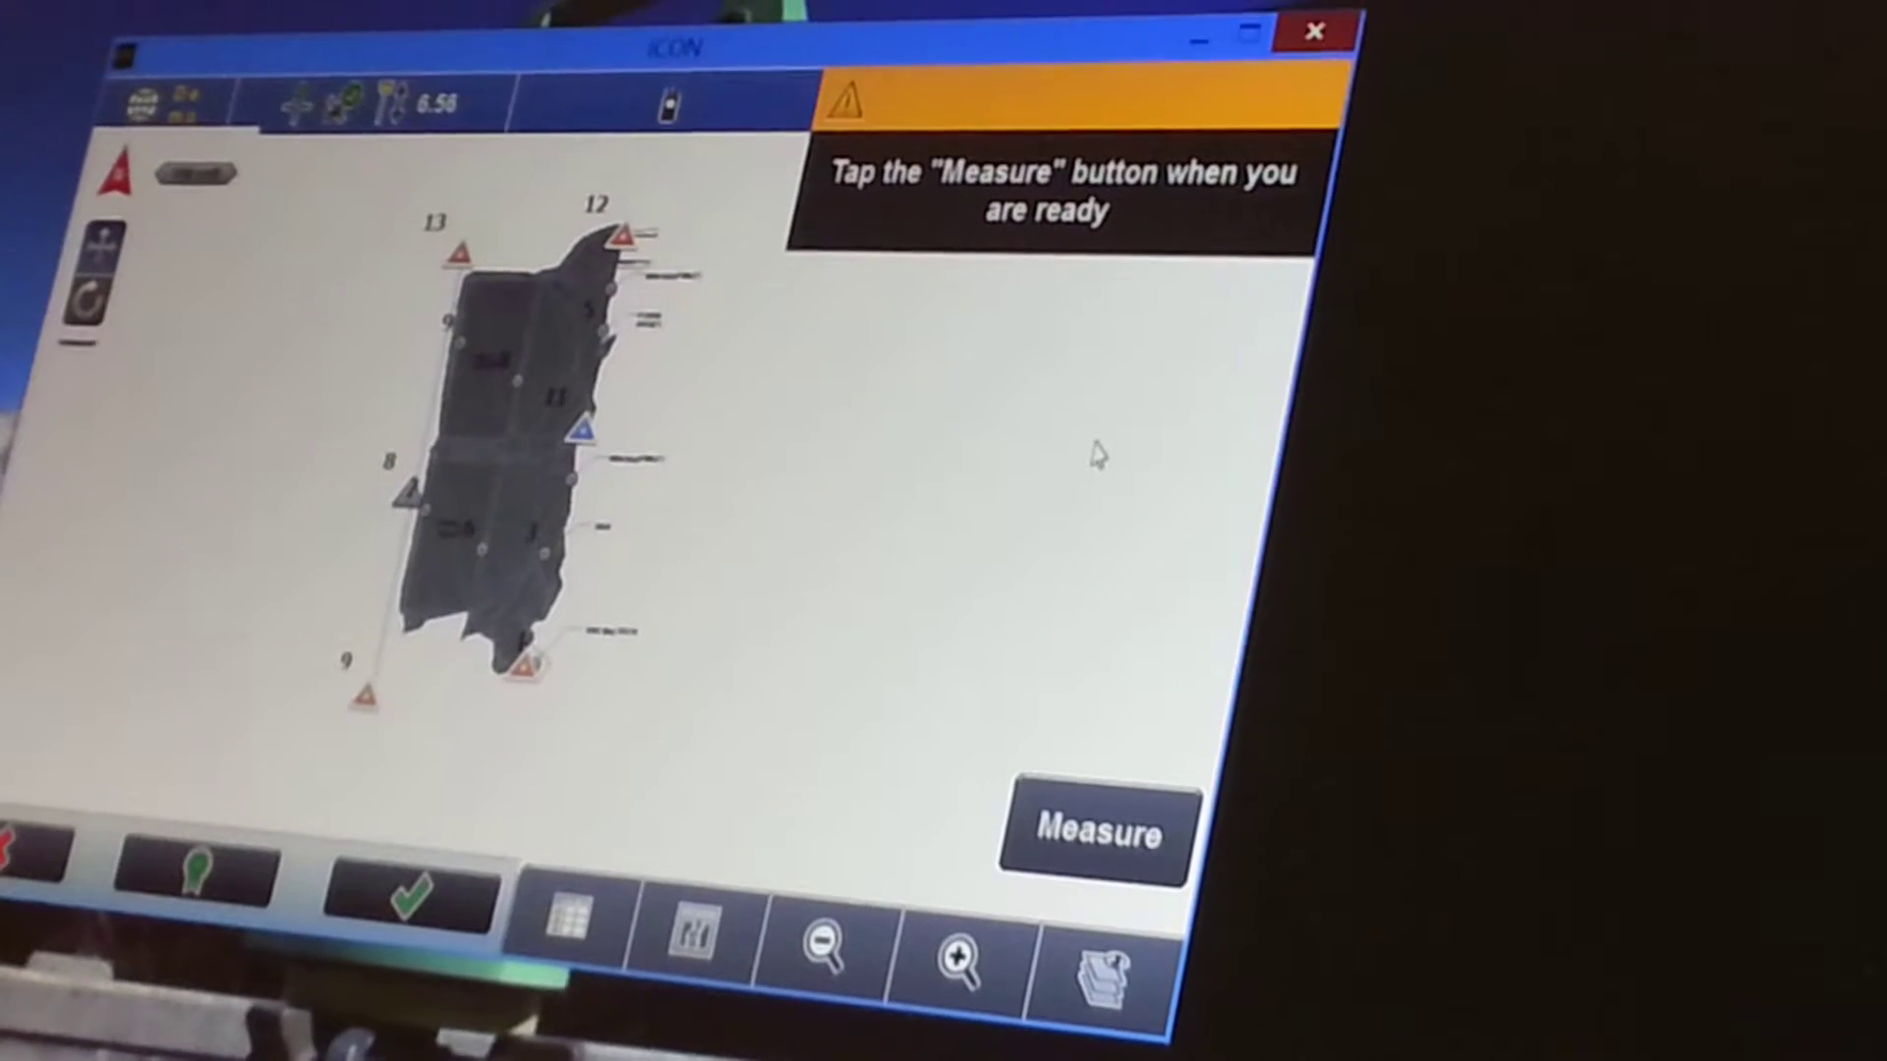
key(Return)
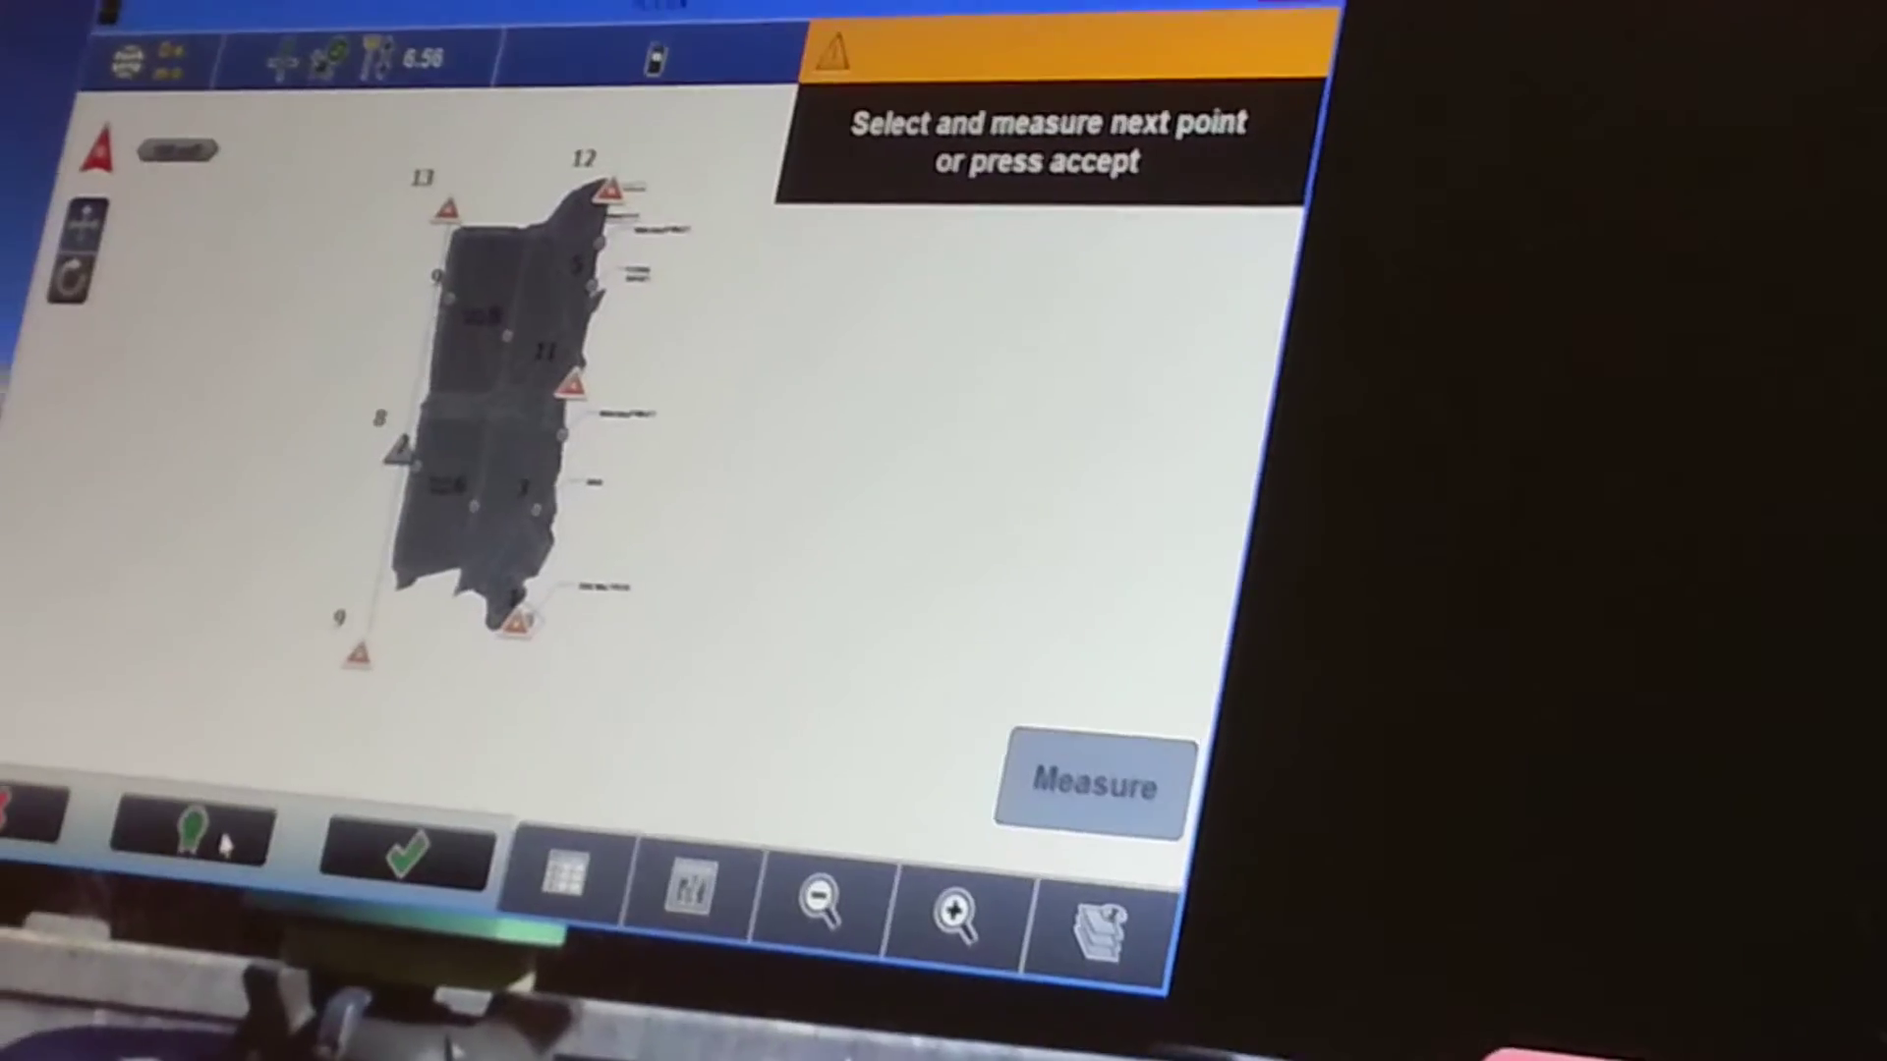
click(372, 856)
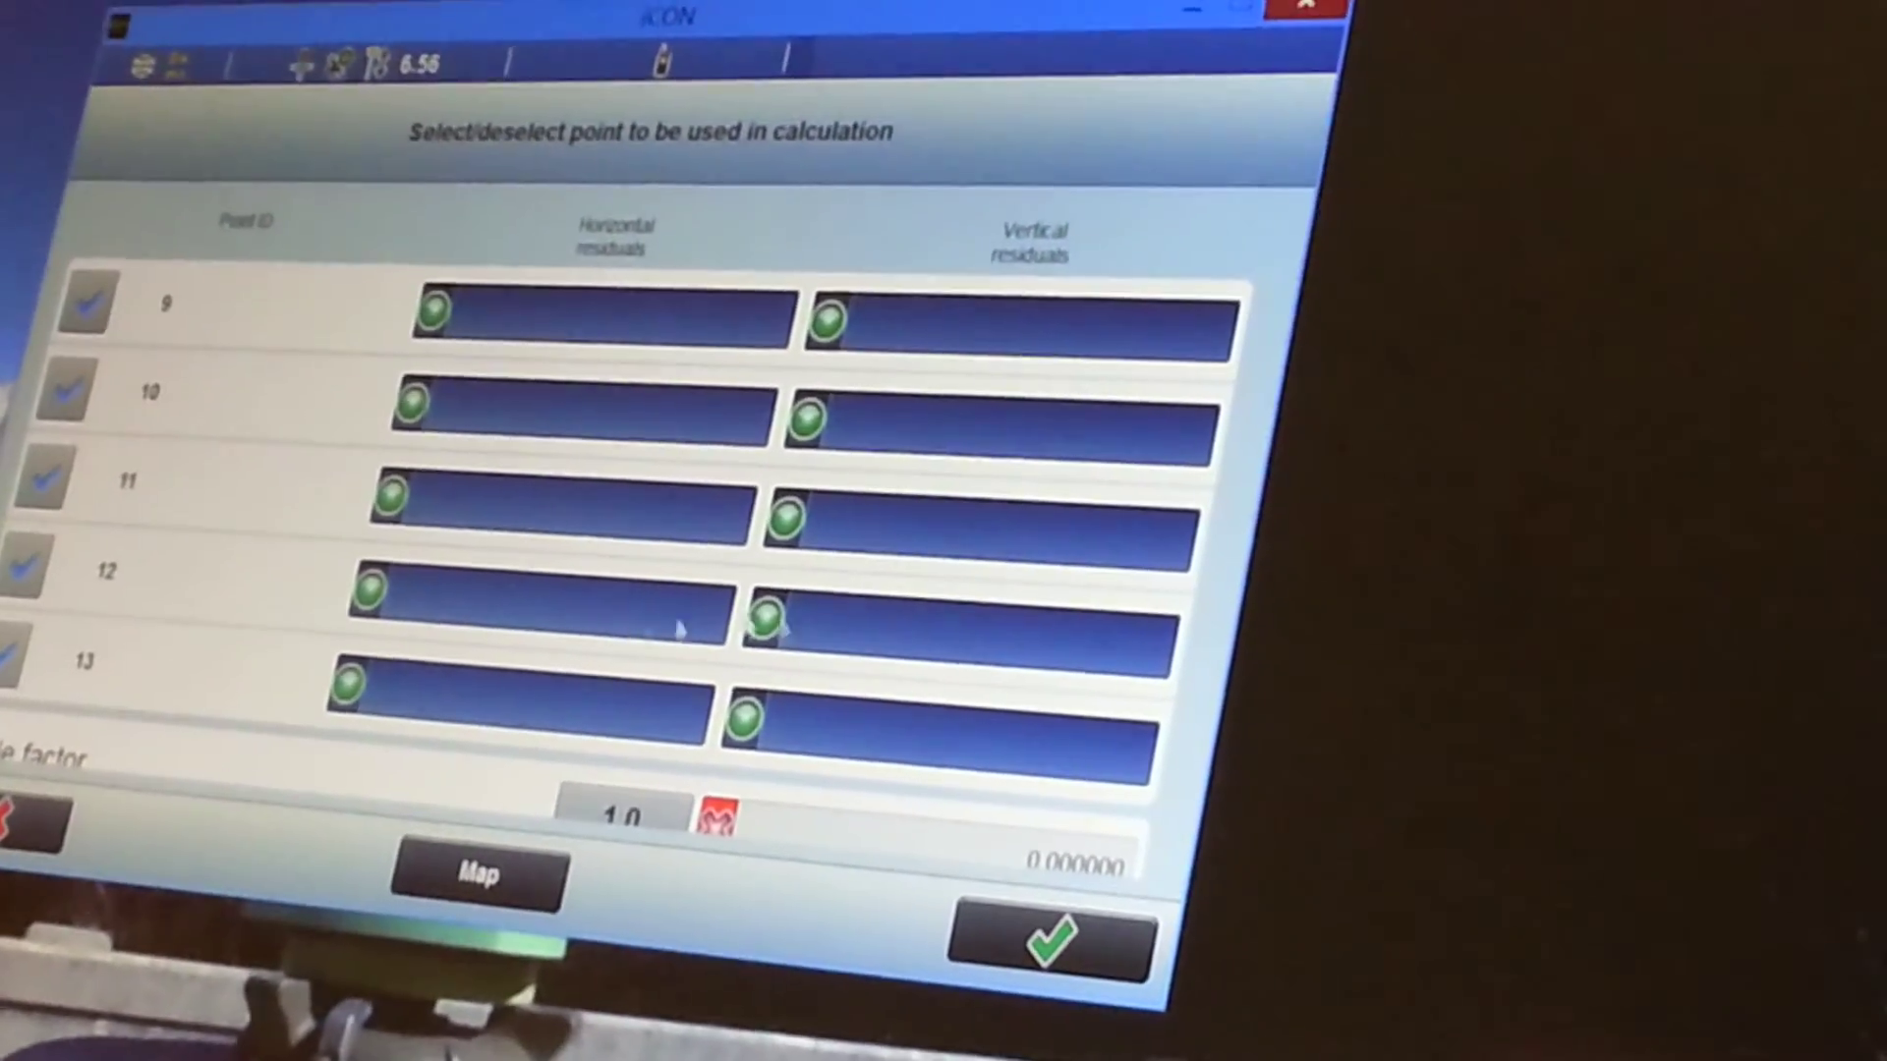
- Toggle point 12's vertical residual off and back on, keeping it in the calculation
click(781, 616)
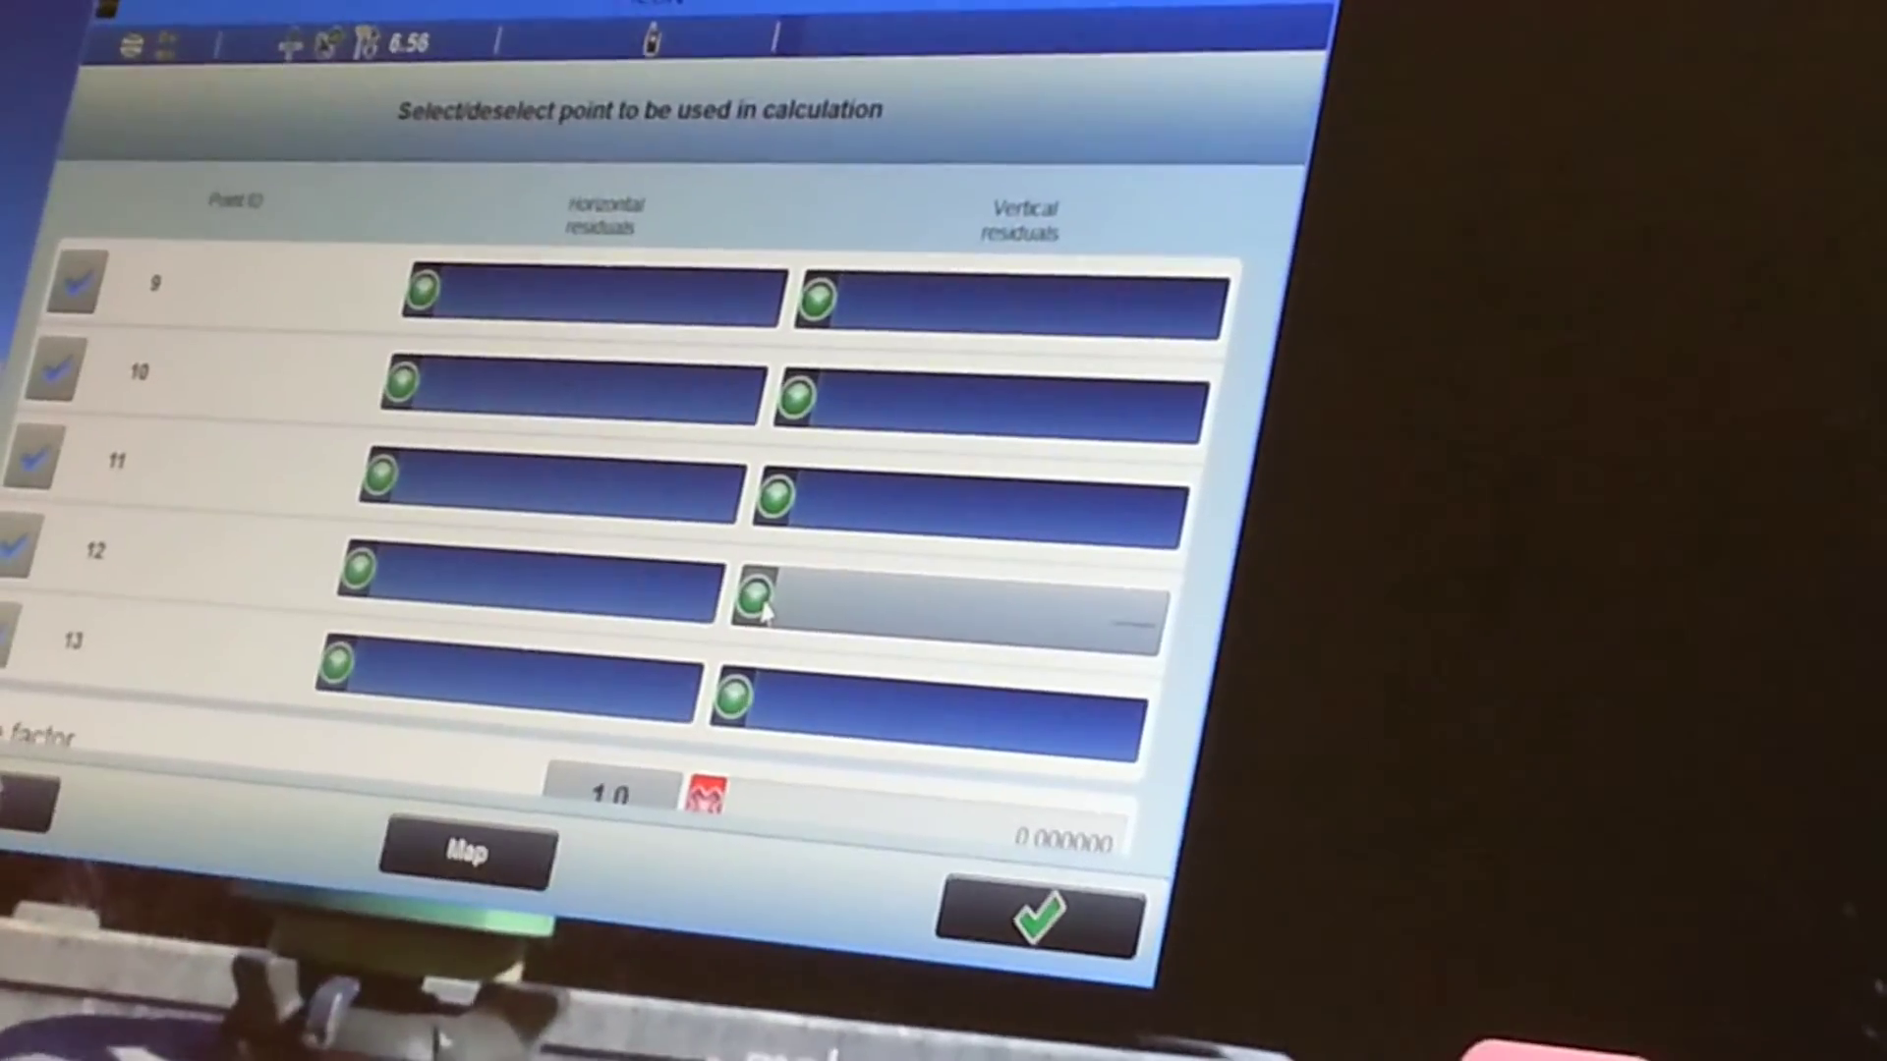
click(766, 620)
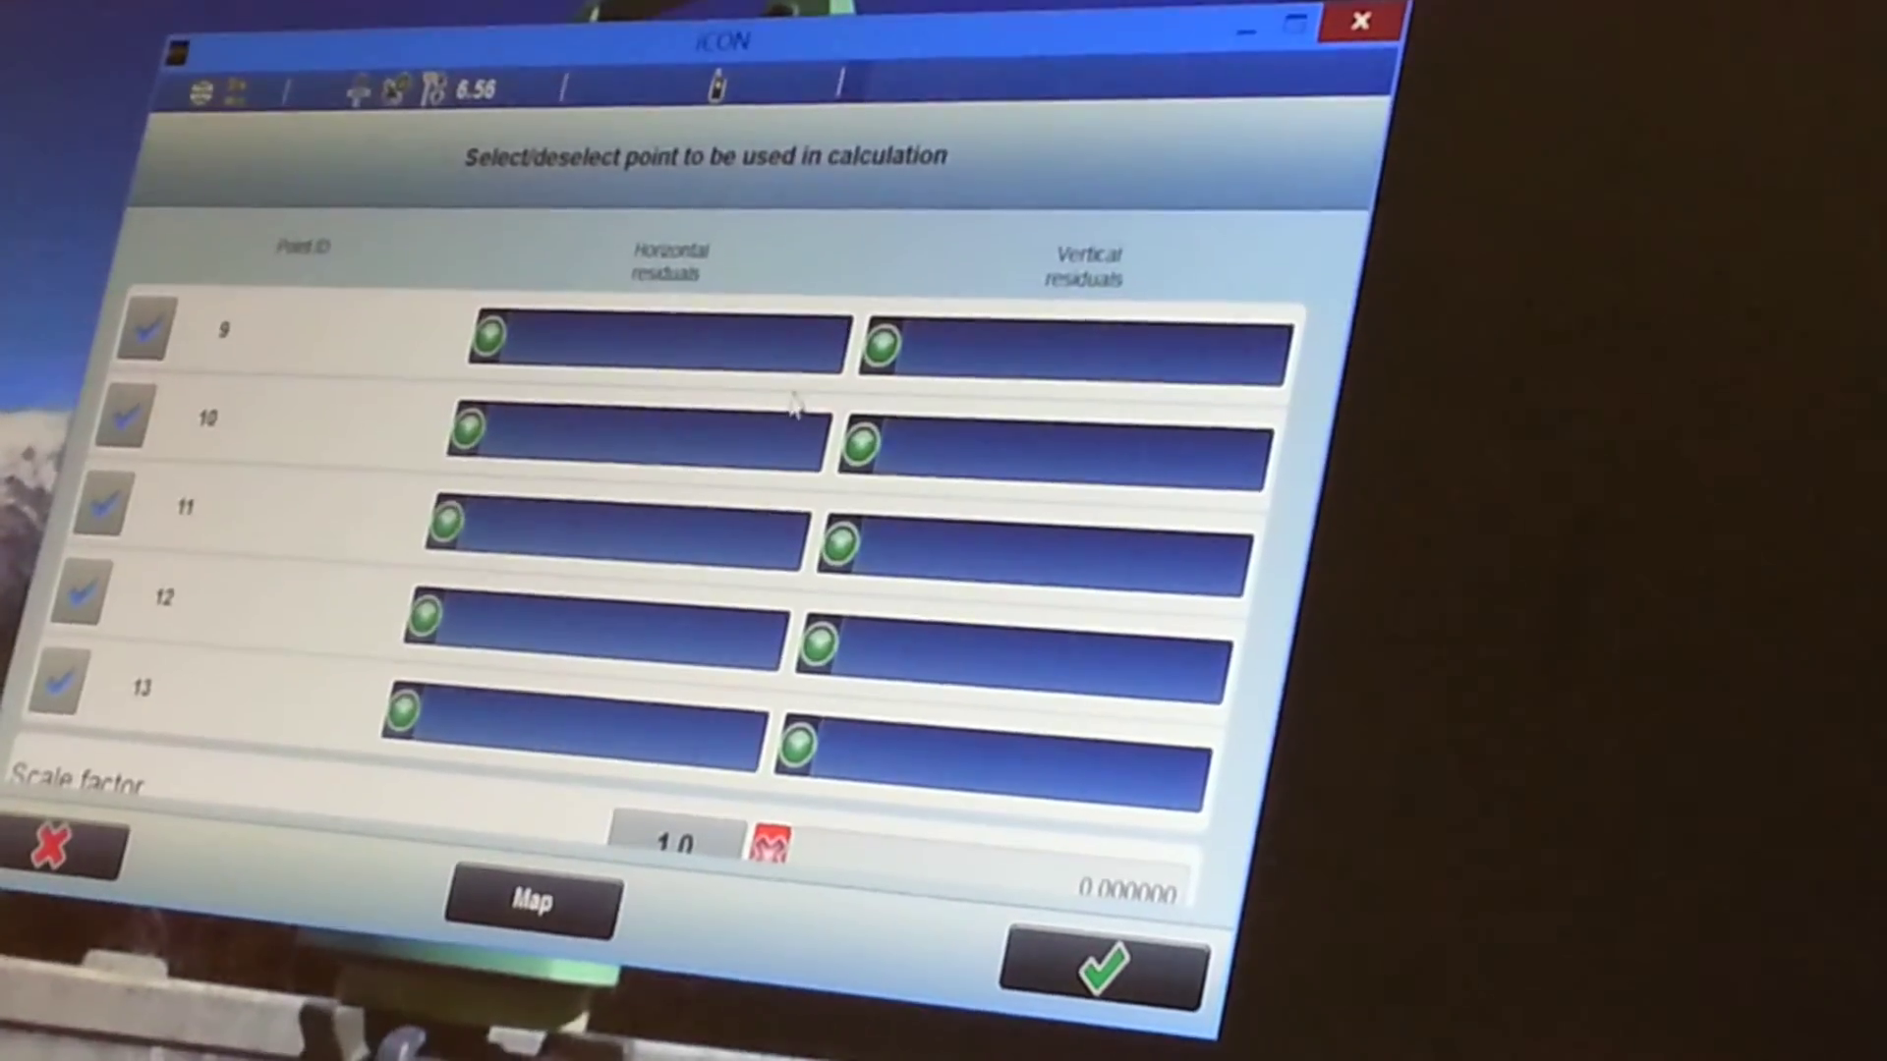
scroll(816, 578, down, 2)
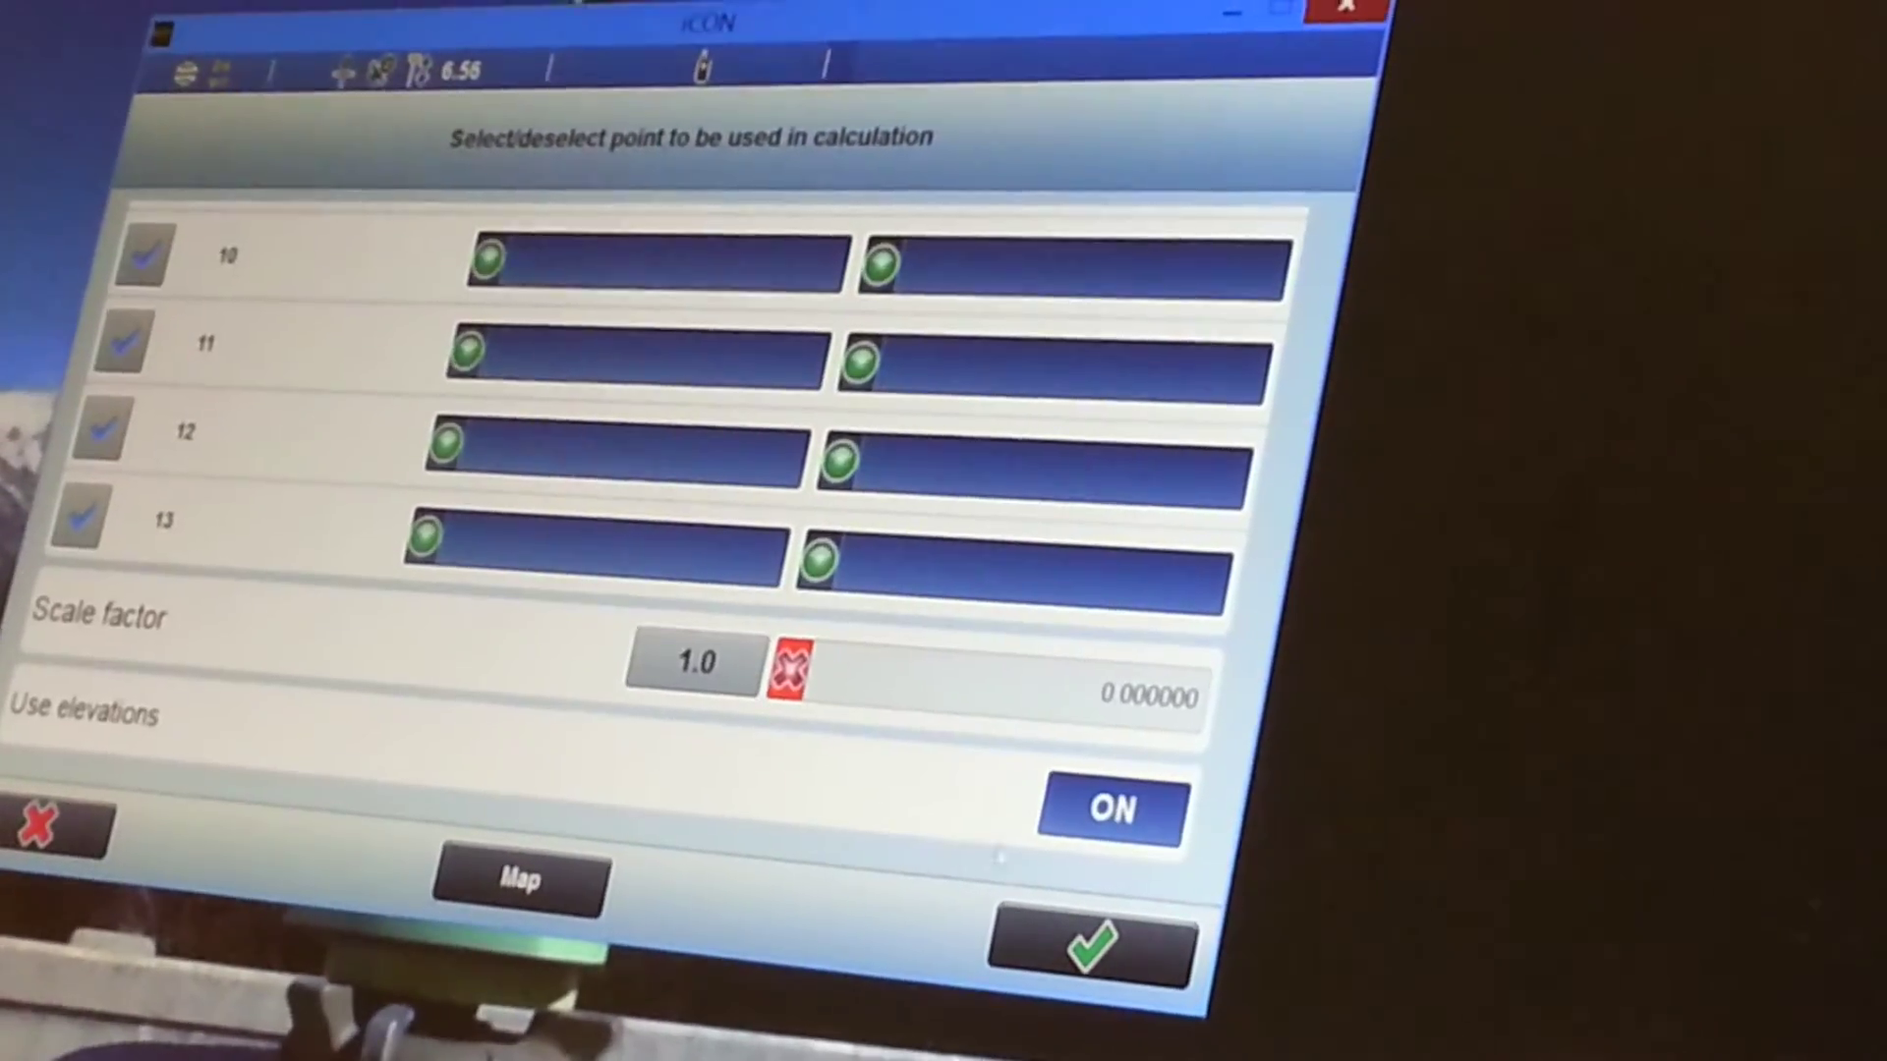
- Accept the localization calculation and dismiss the scale-factor out-of-tolerance warning
click(1088, 966)
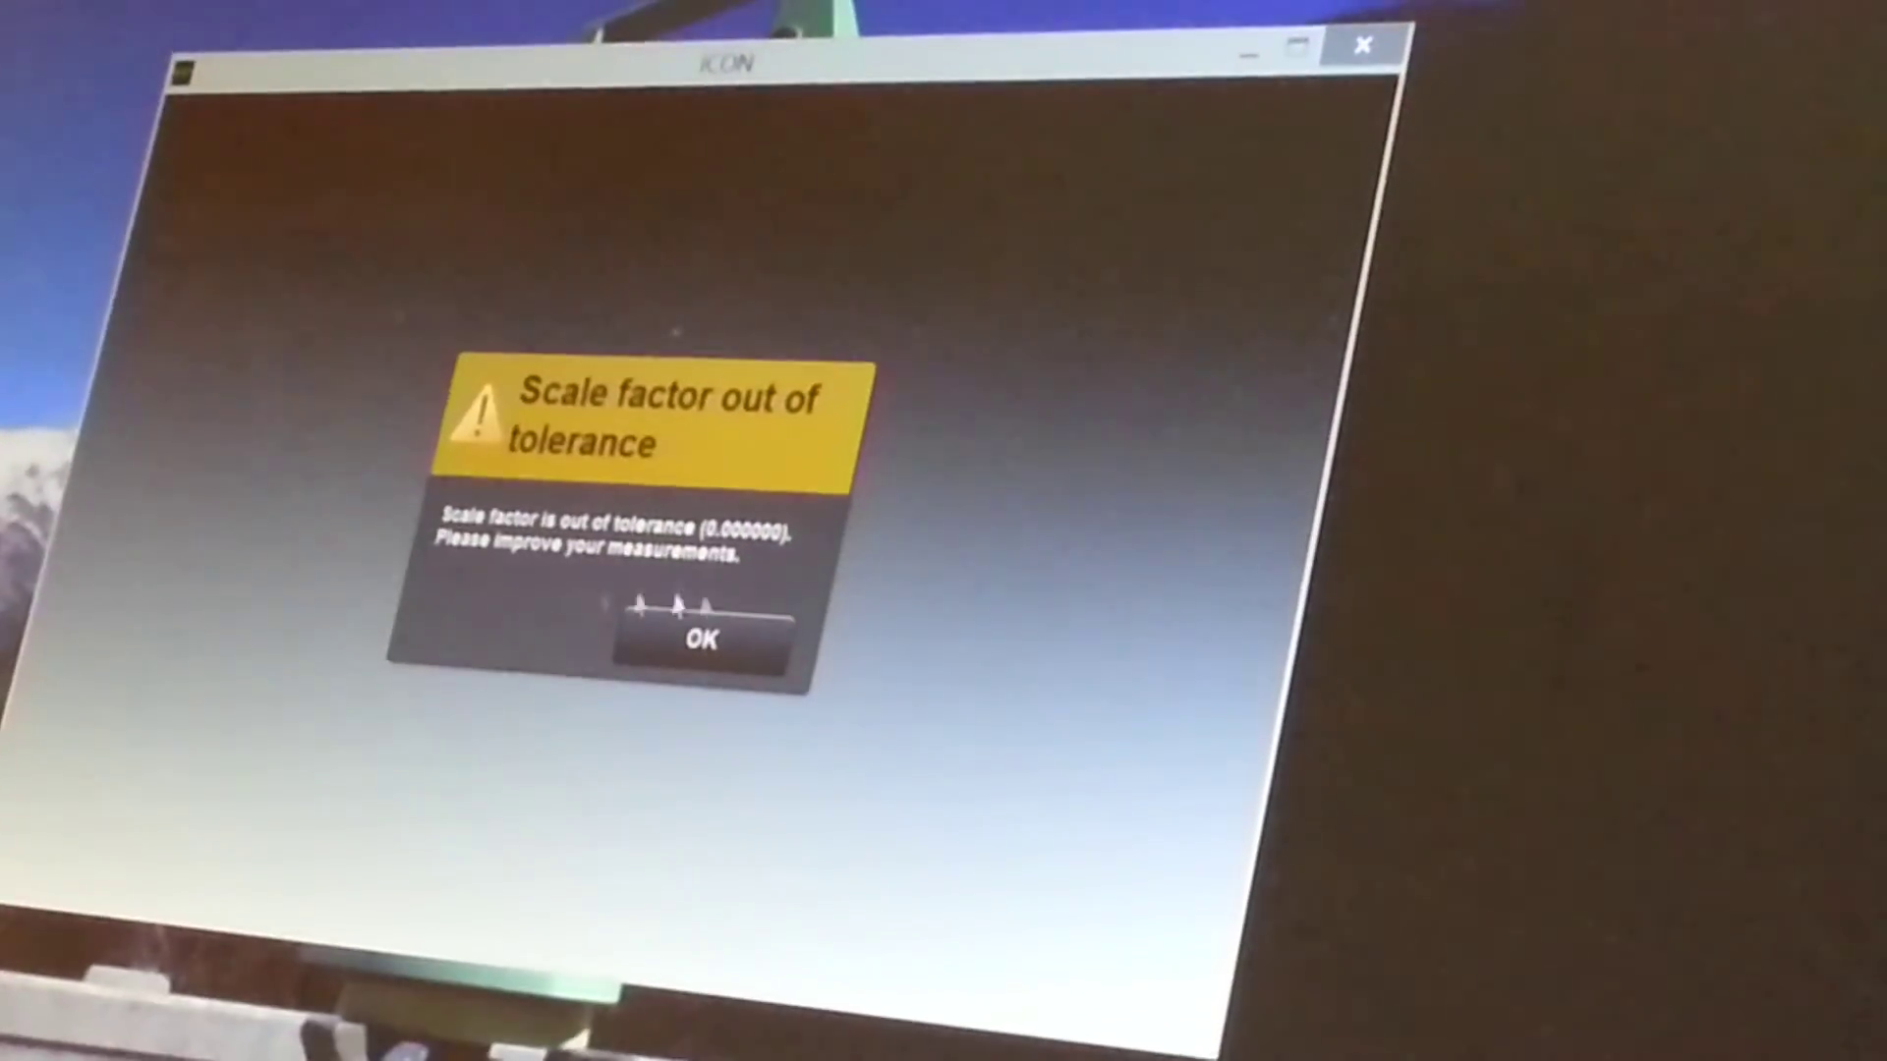
click(693, 654)
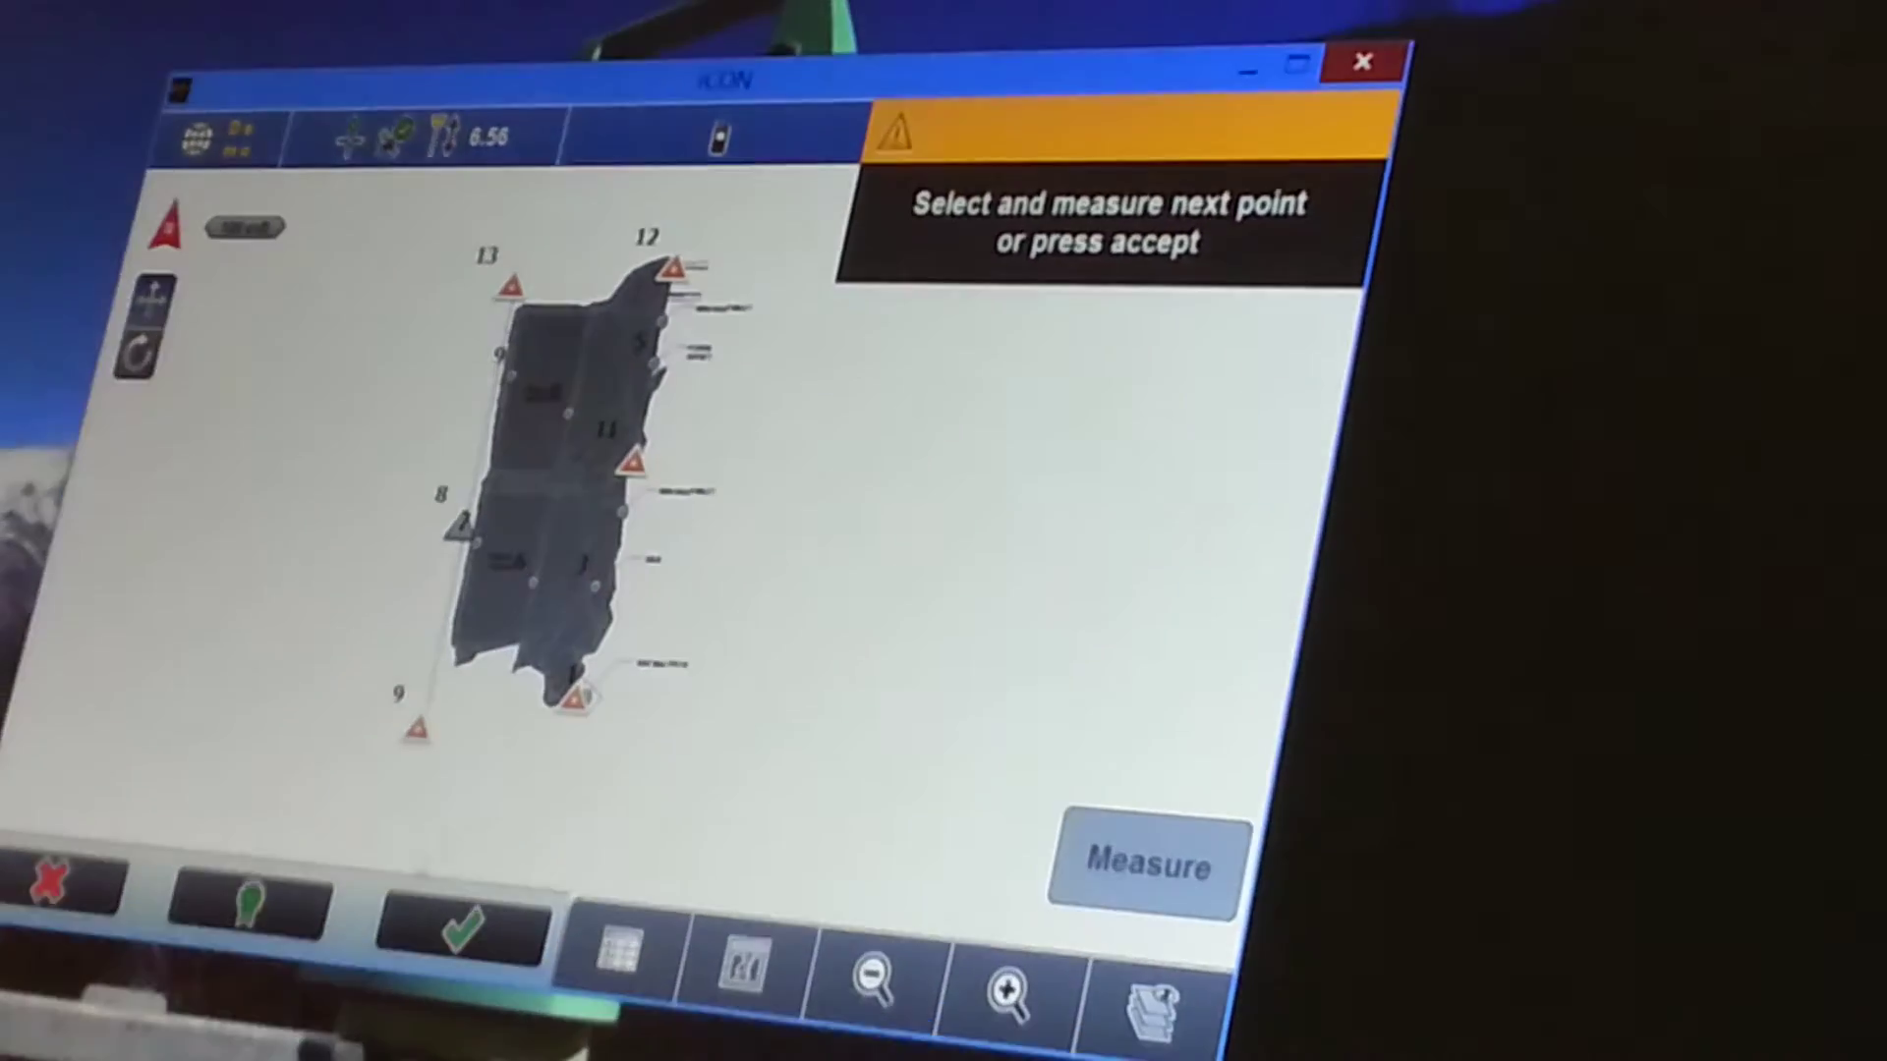